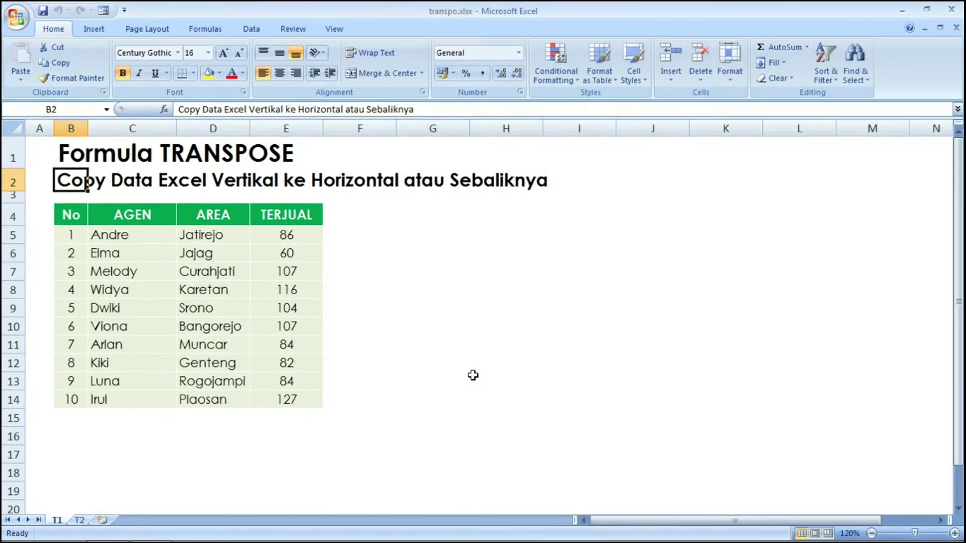
Copy C4:E14 and paste it transposed at G4, then inspect cells D5 and E5.
{"action": "left_click_drag", "start_coordinate": [104, 217], "coordinate": [292, 399]}
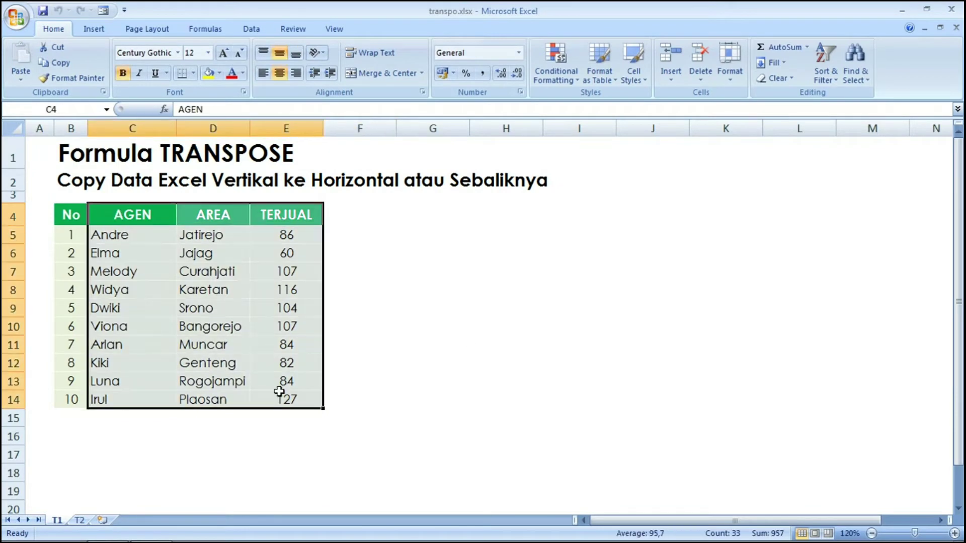
{"action": "key", "text": "ctrl+c"}
{"action": "left_click", "coordinate": [410, 214]}
{"action": "key", "text": "ctrl+alt+v"}
{"action": "left_click", "coordinate": [456, 340]}
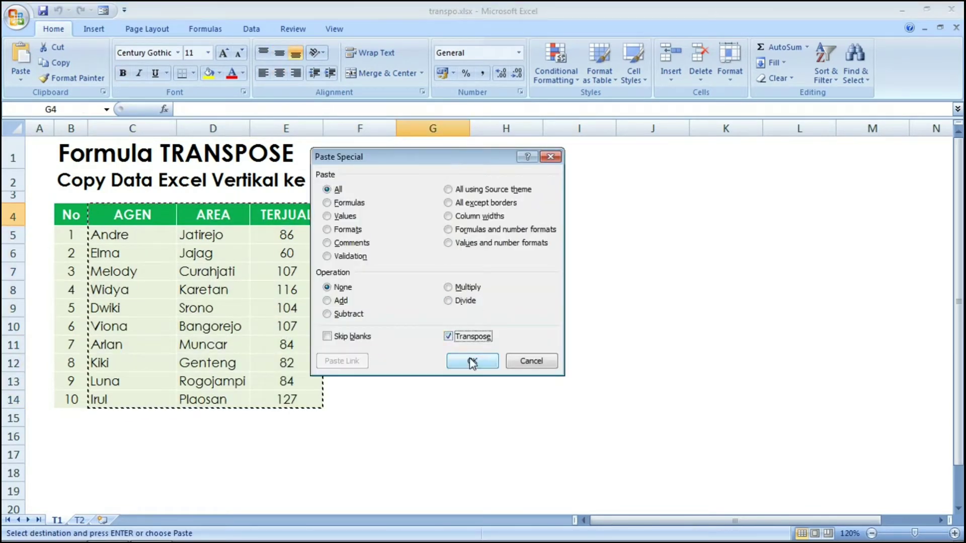
{"action": "left_click", "coordinate": [473, 362]}
{"action": "left_click", "coordinate": [528, 252]}
{"action": "left_click", "coordinate": [216, 239]}
{"action": "key", "text": "Escape"}
{"action": "left_click", "coordinate": [267, 240]}
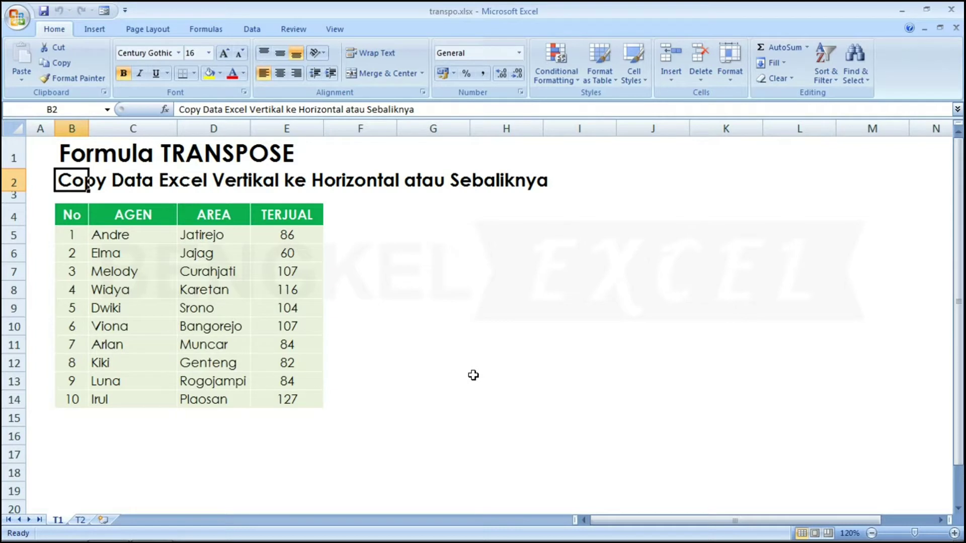
Select the AGEN, AREA and TERJUAL block C4:E14, copy it, and pick G4.
{"action": "key", "text": "Down"}
{"action": "key", "text": "Down"}
{"action": "key", "text": "Down"}
{"action": "key", "text": "Right"}
{"action": "key", "text": "Right"}
{"action": "key", "text": "Right"}
{"action": "key", "text": "Right"}
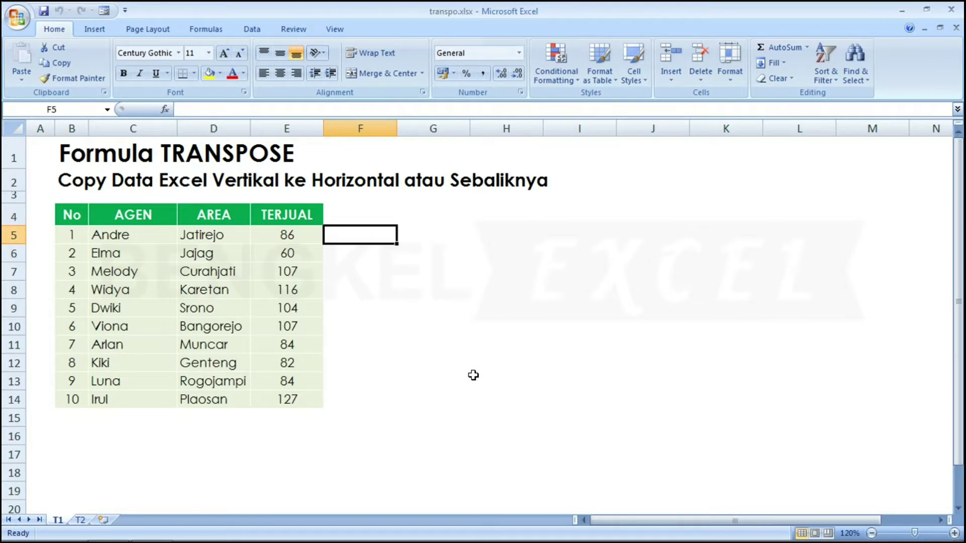
{"action": "key", "text": "Up"}
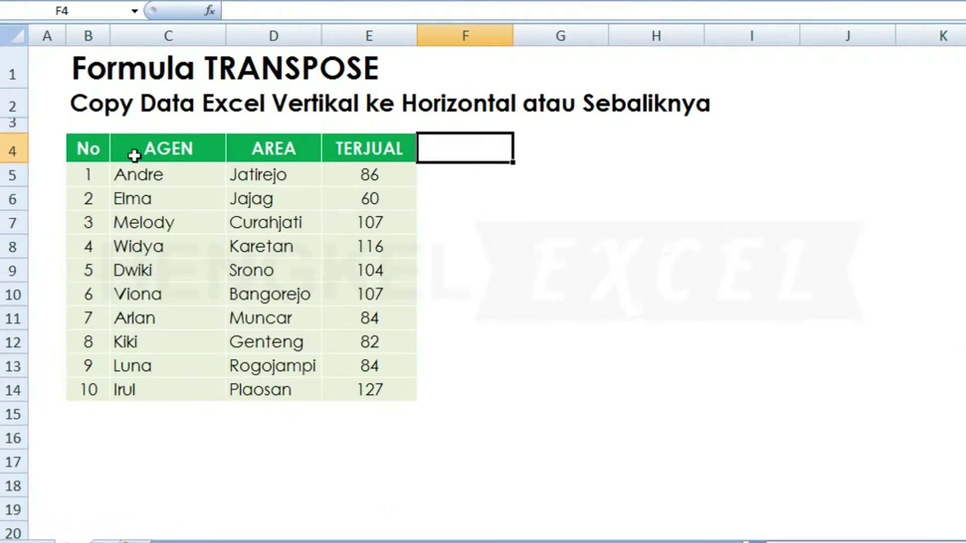
{"action": "left_click_drag", "start_coordinate": [134, 156], "coordinate": [360, 379]}
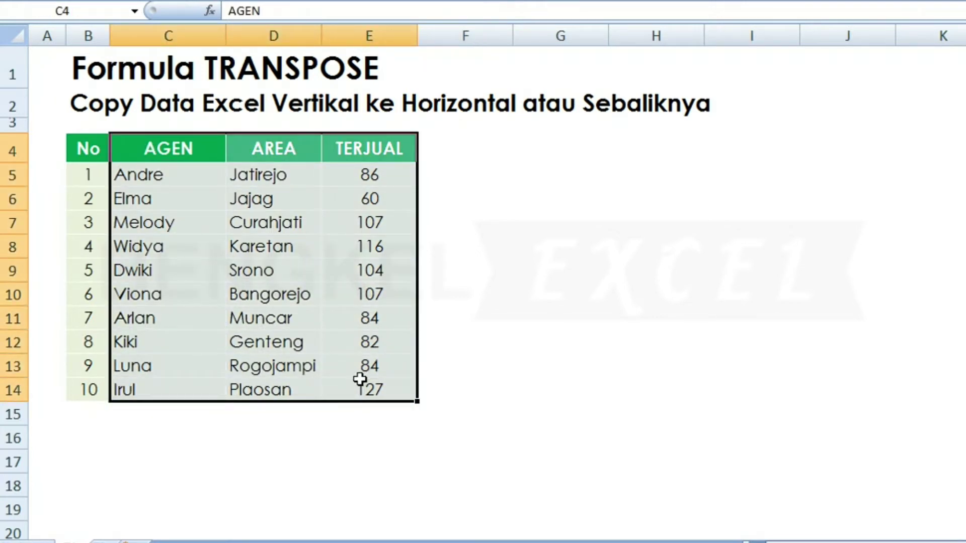
{"action": "right_click", "coordinate": [332, 274]}
{"action": "left_click", "coordinate": [365, 304]}
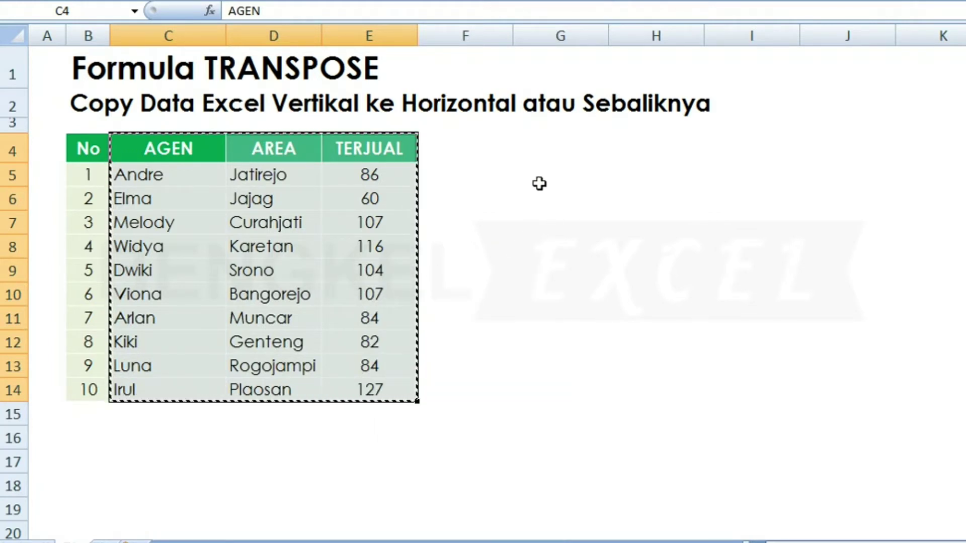
{"action": "left_click", "coordinate": [532, 148]}
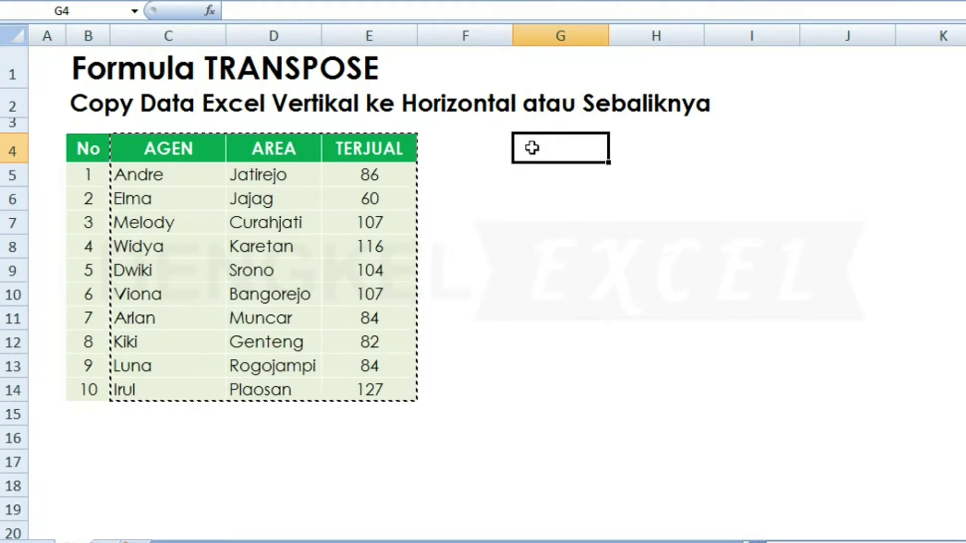
Paste the copied C4:E14 block at G4 using Paste Special with Transpose ticked.
{"action": "right_click", "coordinate": [531, 148]}
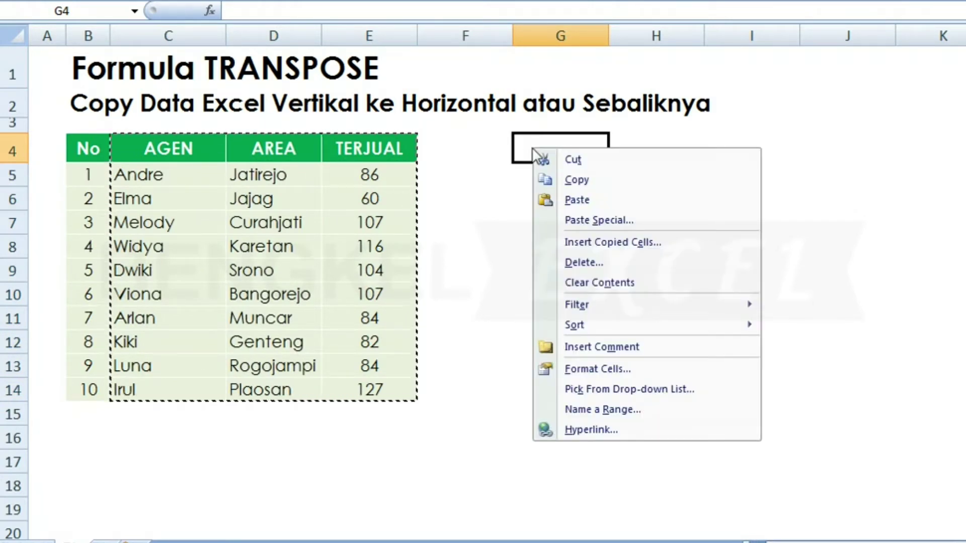
{"action": "left_click", "coordinate": [570, 222]}
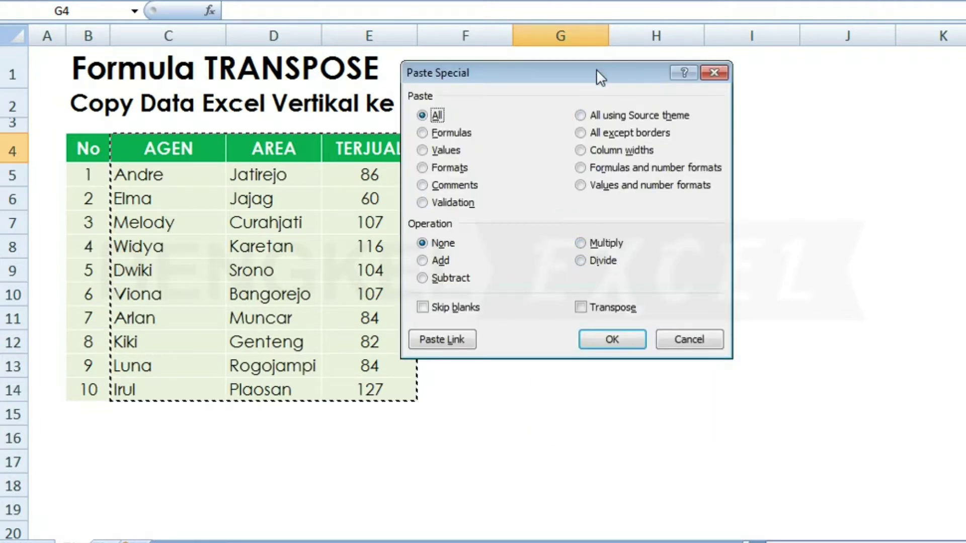
{"action": "left_click", "coordinate": [581, 307]}
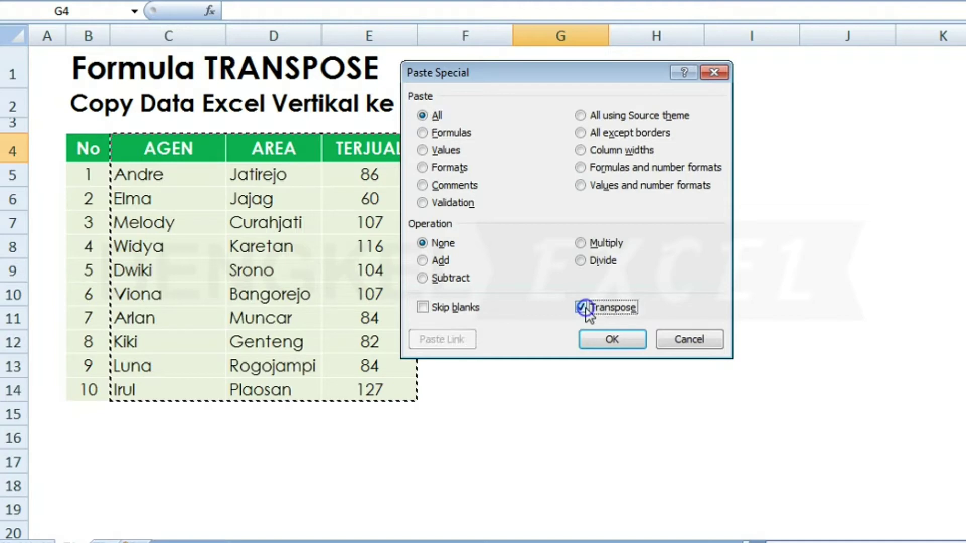
{"action": "left_click", "coordinate": [611, 338]}
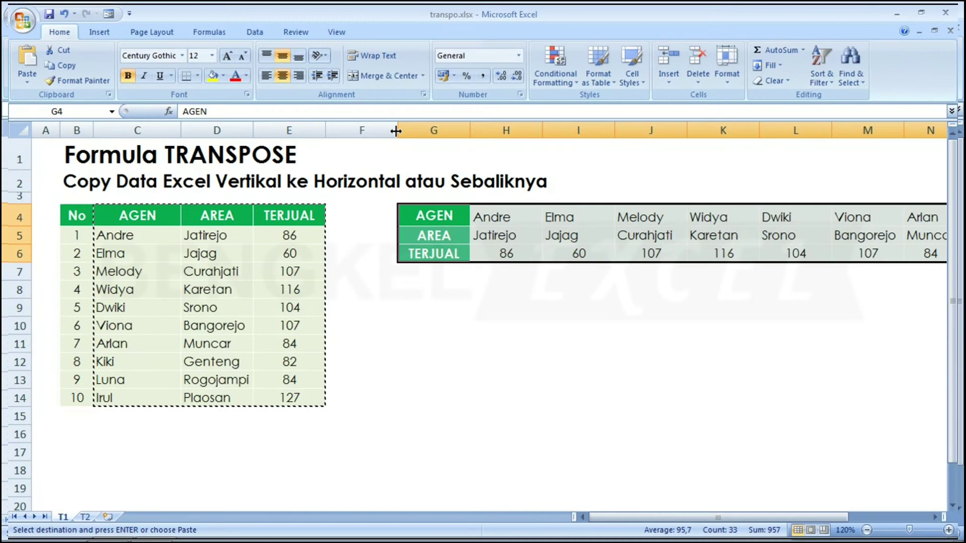
Narrow column F, then change E5 from 86 to 90 and undo it.
{"action": "left_click_drag", "start_coordinate": [380, 130], "coordinate": [348, 130]}
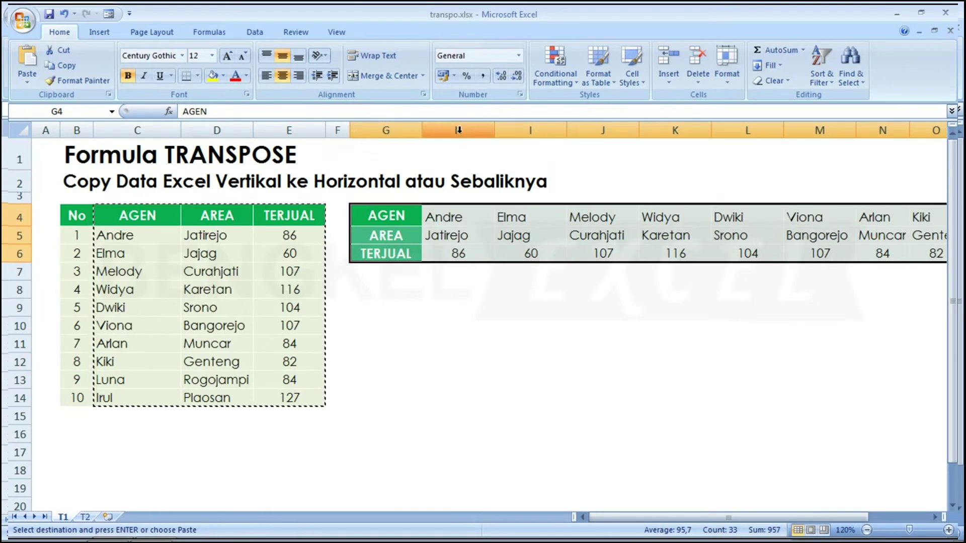
{"action": "left_click", "coordinate": [511, 253]}
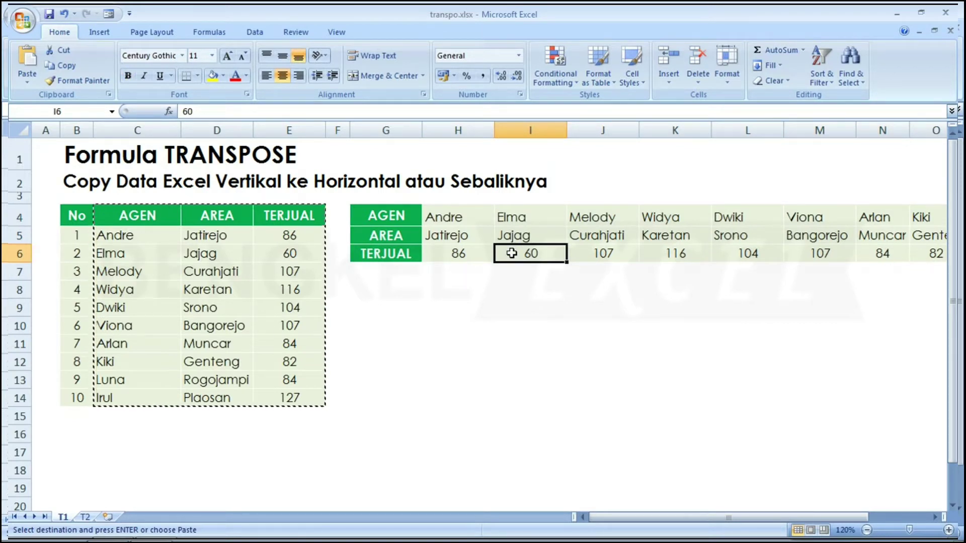
{"action": "left_click", "coordinate": [209, 240]}
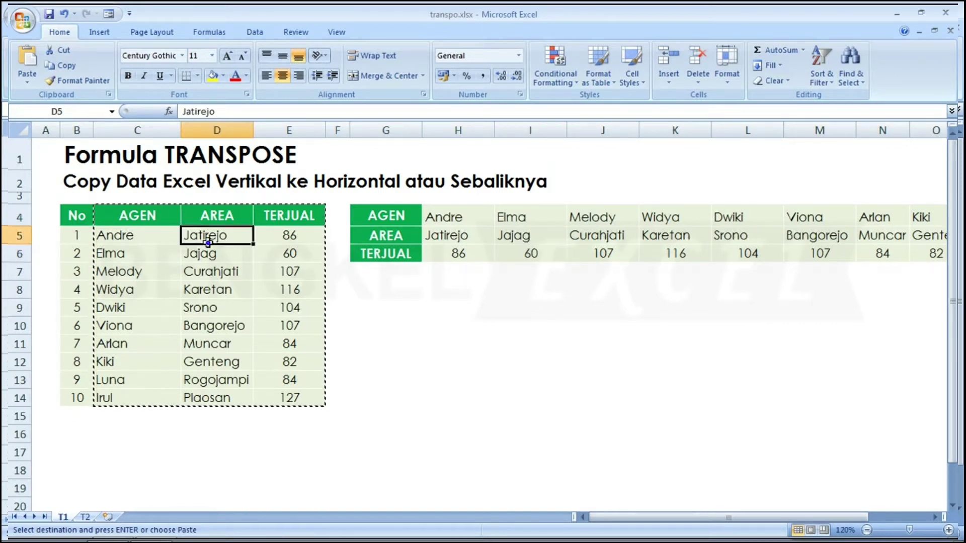
{"action": "left_click", "coordinate": [272, 238]}
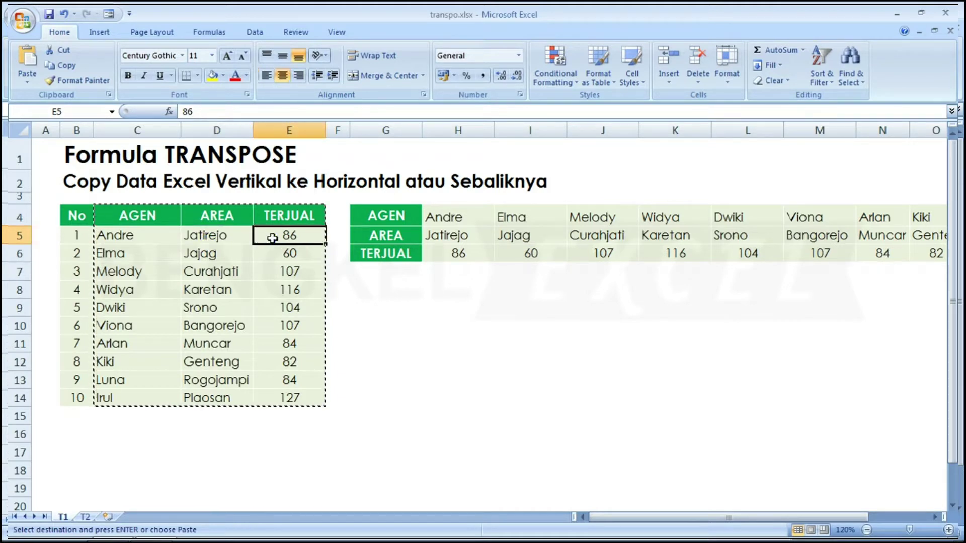
{"action": "type", "text": "90"}
{"action": "key", "text": "Return"}
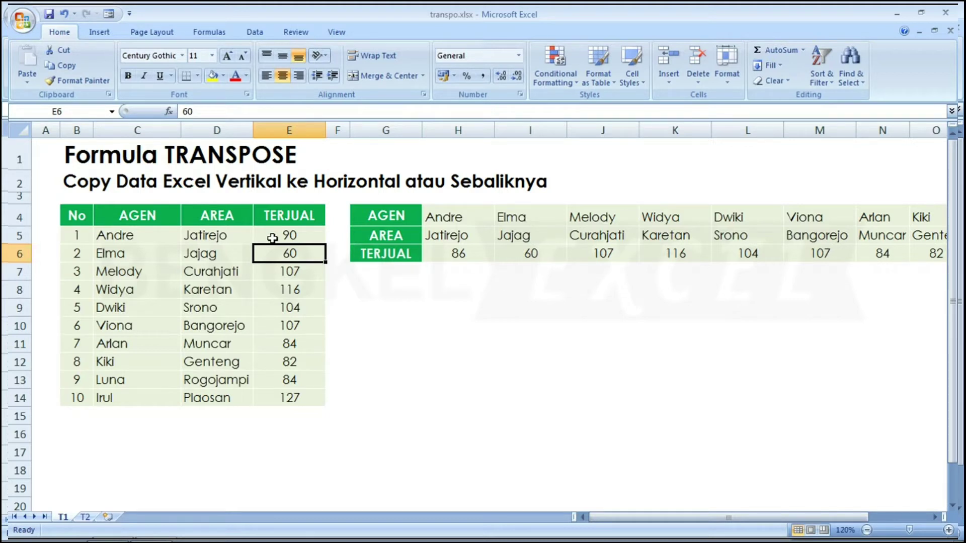
{"action": "key", "text": "ctrl+z"}
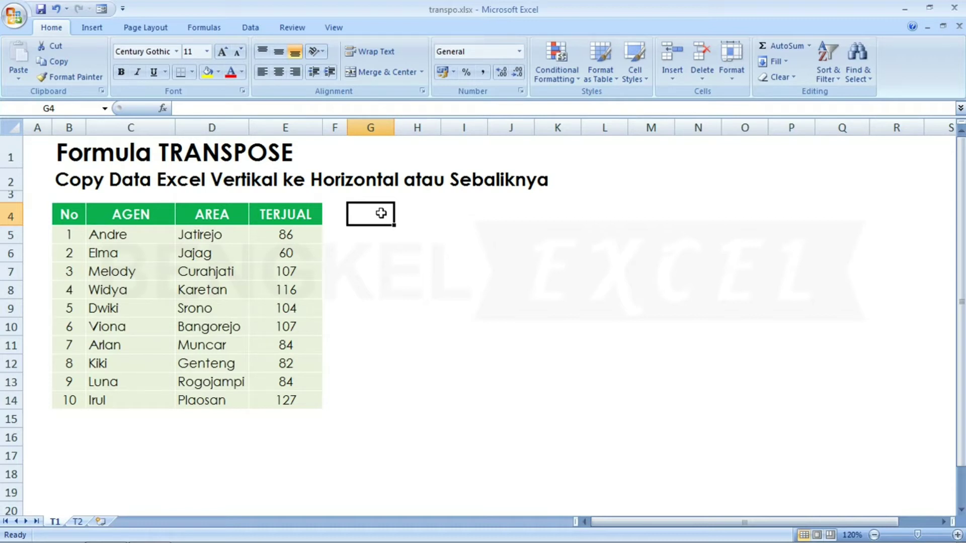
Extend the selection from G4 to the three-row by ten-column block G4:P6.
{"action": "key", "text": "shift+Right"}
{"action": "key", "text": "shift+Right"}
{"action": "key", "text": "shift+Right"}
{"action": "key", "text": "shift+Right"}
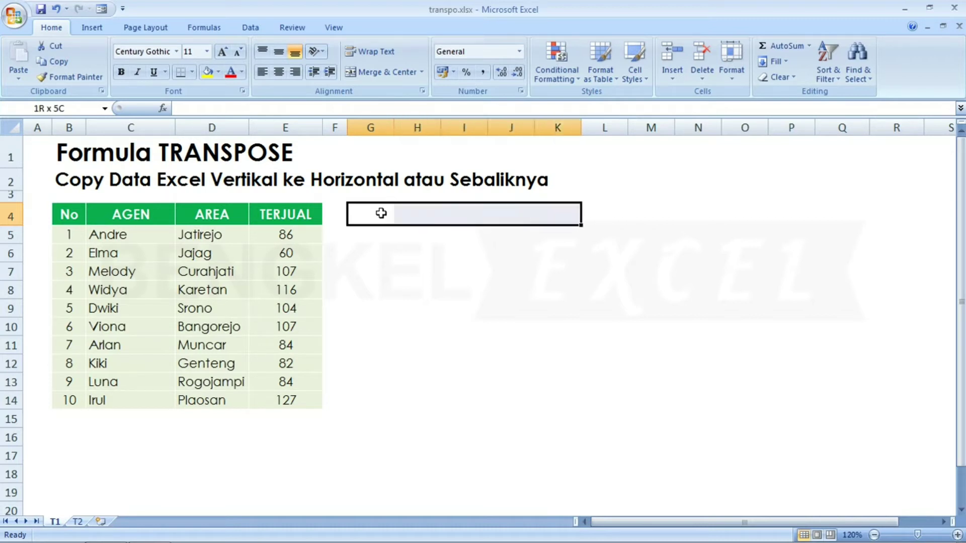
{"action": "key", "text": "shift+Right"}
{"action": "key", "text": "shift+Right"}
{"action": "key", "text": "shift+Right"}
{"action": "key", "text": "shift+Right"}
{"action": "key", "text": "shift+Right"}
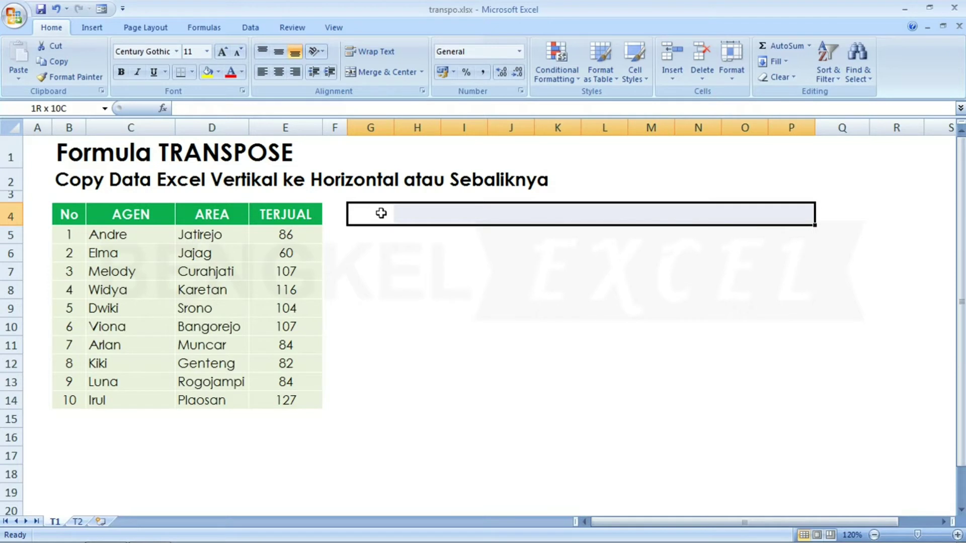
{"action": "key", "text": "shift+Down"}
{"action": "key", "text": "shift+Down"}
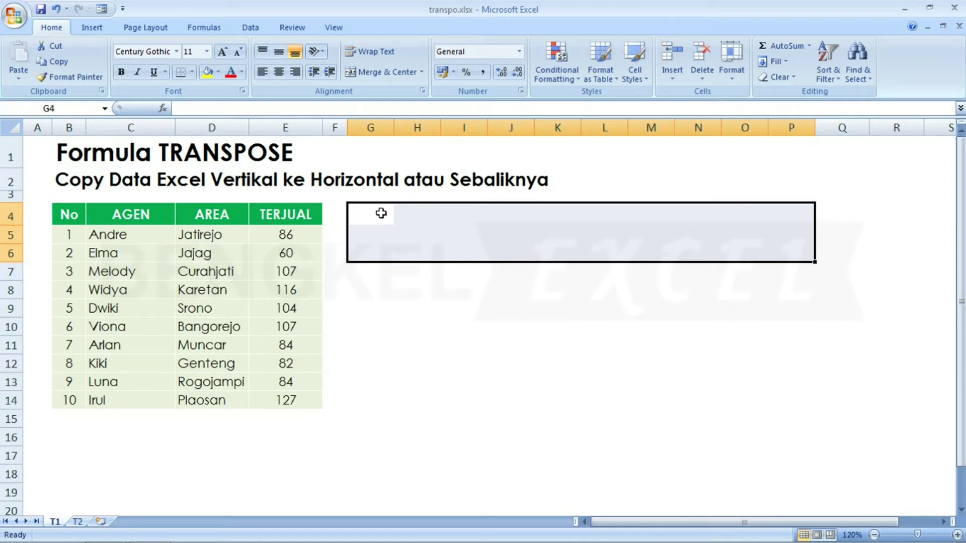
{"action": "key", "text": "shift+Down"}
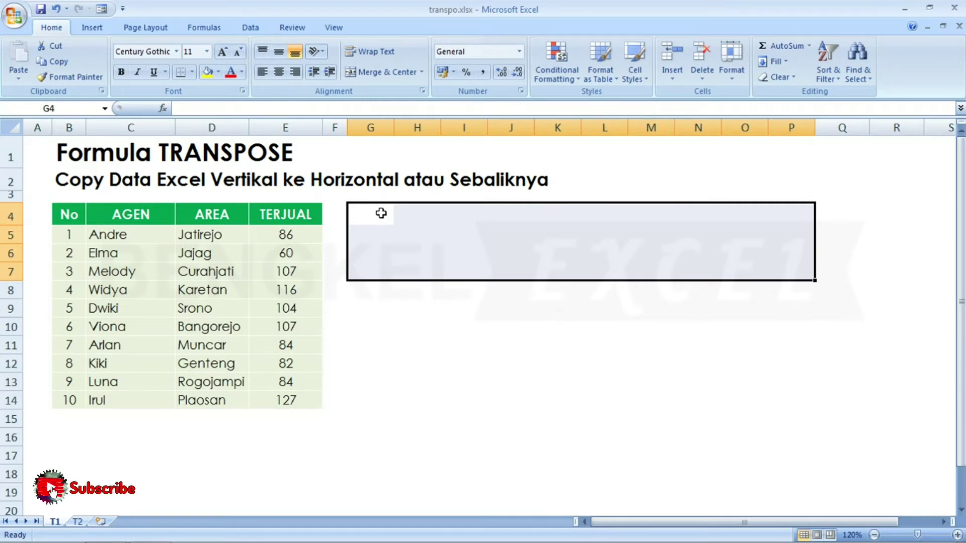
{"action": "key", "text": "shift+Up"}
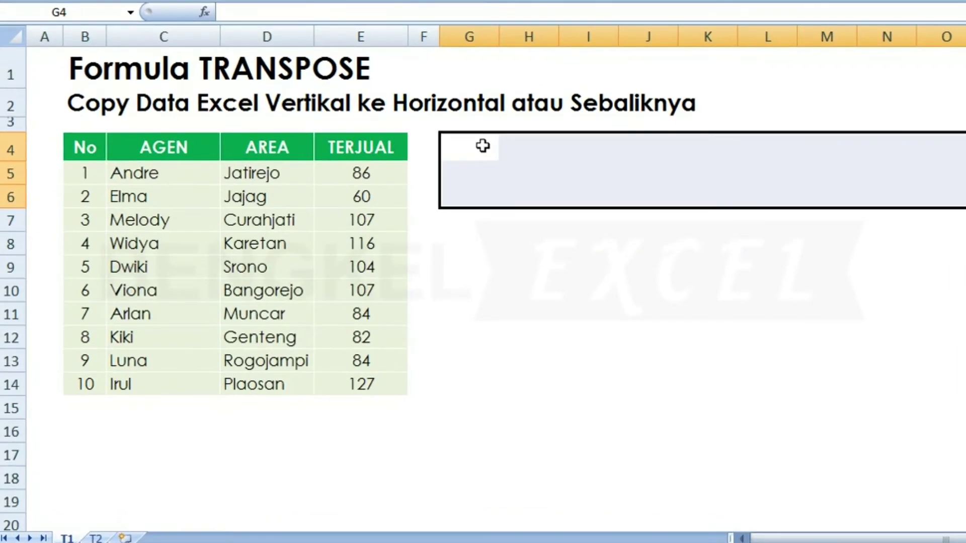
Enter =TRANSPOSE(C4:E14) in G4 as an ordinary formula.
{"action": "type", "text": "=TR"}
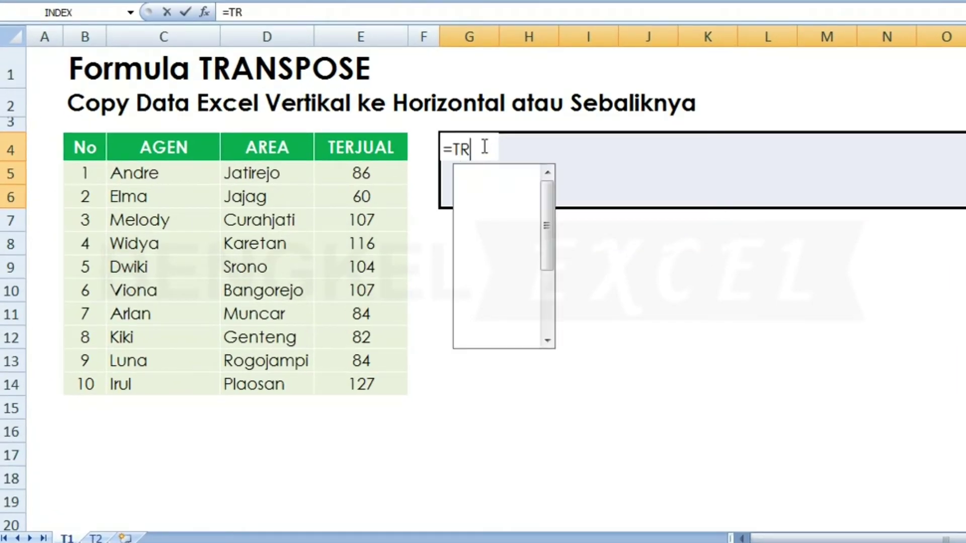
{"action": "key", "text": "Tab"}
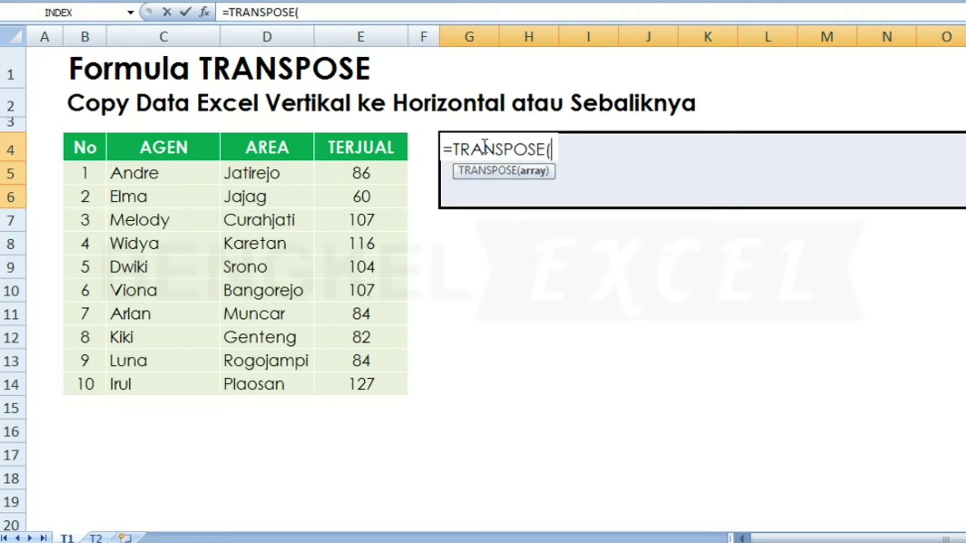
{"action": "mouse_move", "coordinate": [145, 145]}
{"action": "left_mouse_down"}
{"action": "mouse_move", "coordinate": [338, 311]}
{"action": "mouse_move", "coordinate": [340, 386]}
{"action": "left_mouse_up"}
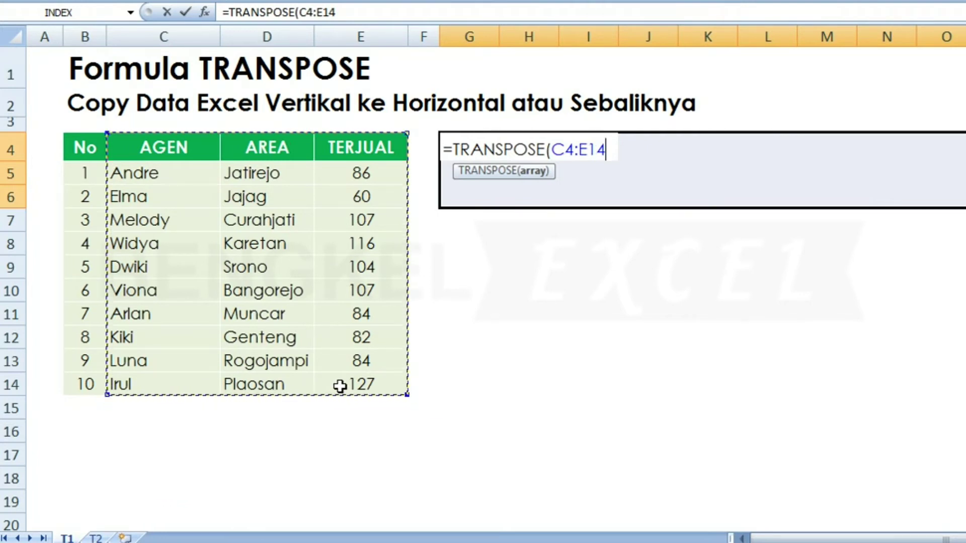
{"action": "type", "text": ")"}
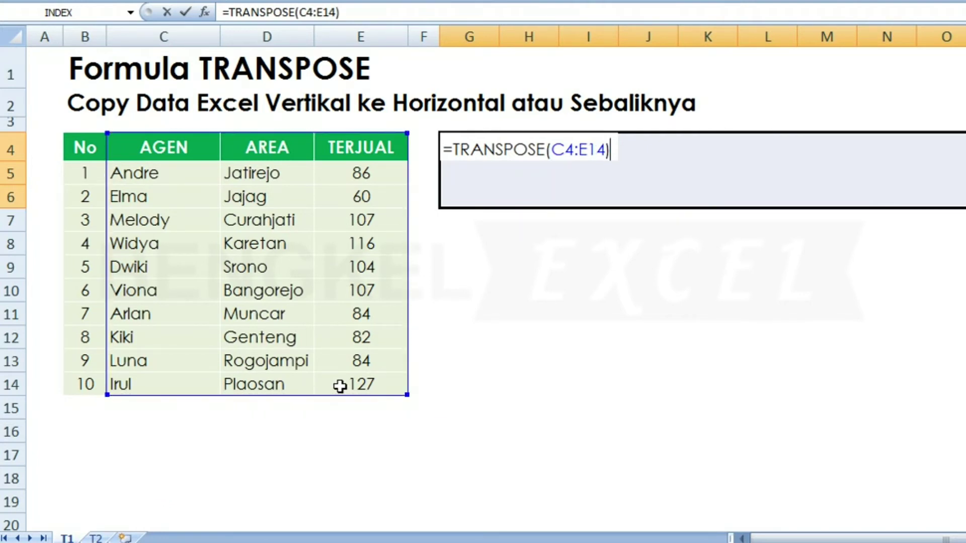
{"action": "key", "text": "Return"}
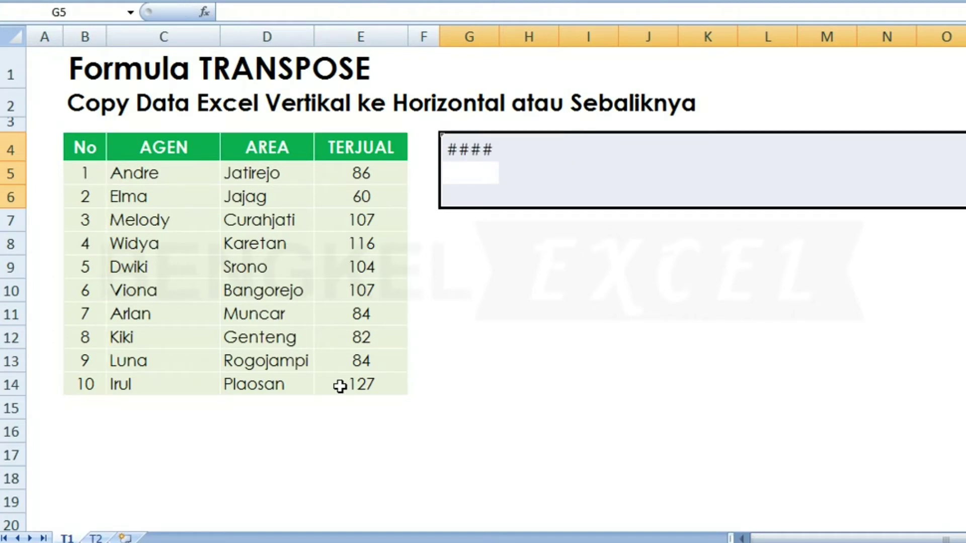
Widen column G to reveal #VALUE!, then clear G4 and begin extending the selection.
{"action": "left_click", "coordinate": [463, 147]}
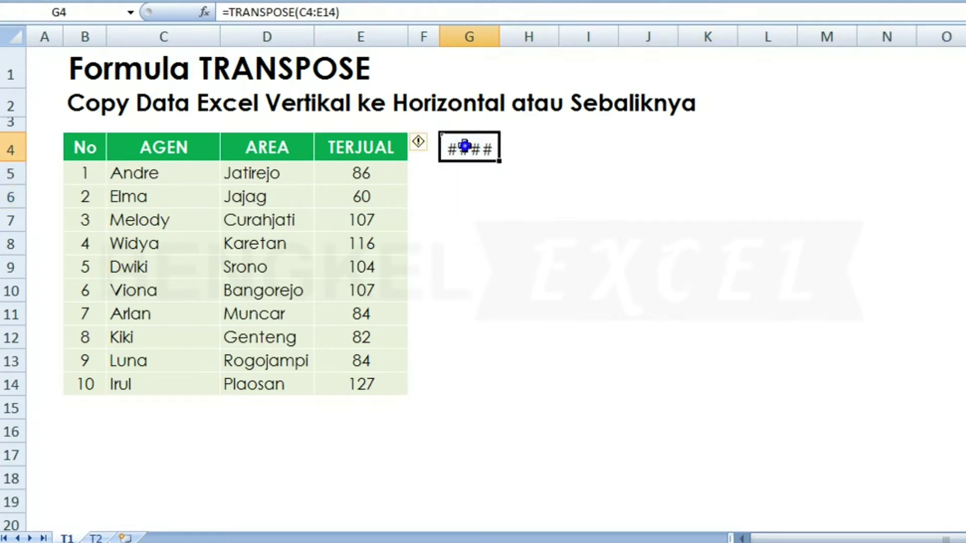
{"action": "left_click_drag", "start_coordinate": [498, 40], "coordinate": [519, 44]}
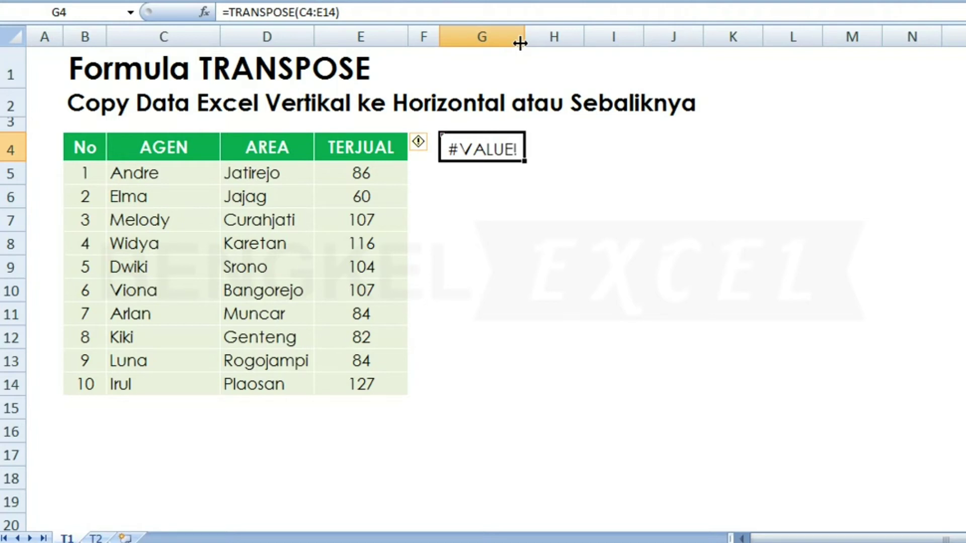
{"action": "key", "text": "Delete"}
{"action": "key", "text": "shift+Right"}
Select G4:P6 and enter {=TRANSPOSE(C4:E14)} as an array formula with Ctrl+Shift+Enter.
{"action": "key", "text": "shift+Right"}
{"action": "key", "text": "shift+Right"}
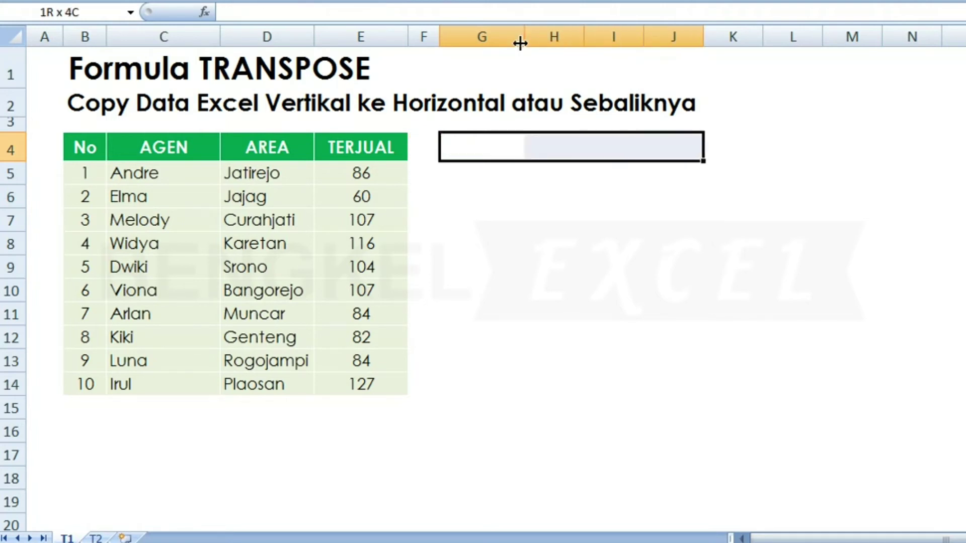
{"action": "key", "text": "shift+Right"}
{"action": "key", "text": "shift+Right"}
{"action": "key", "text": "shift+Right"}
{"action": "key", "text": "shift+Right"}
{"action": "key", "text": "shift+Right"}
{"action": "key", "text": "shift+Right"}
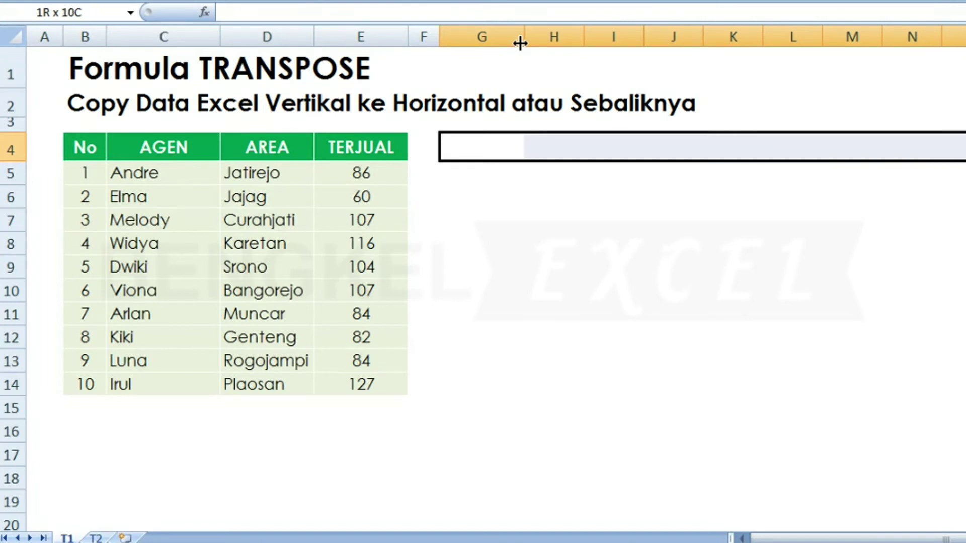
{"action": "key", "text": "shift+Down"}
{"action": "key", "text": "shift+Down"}
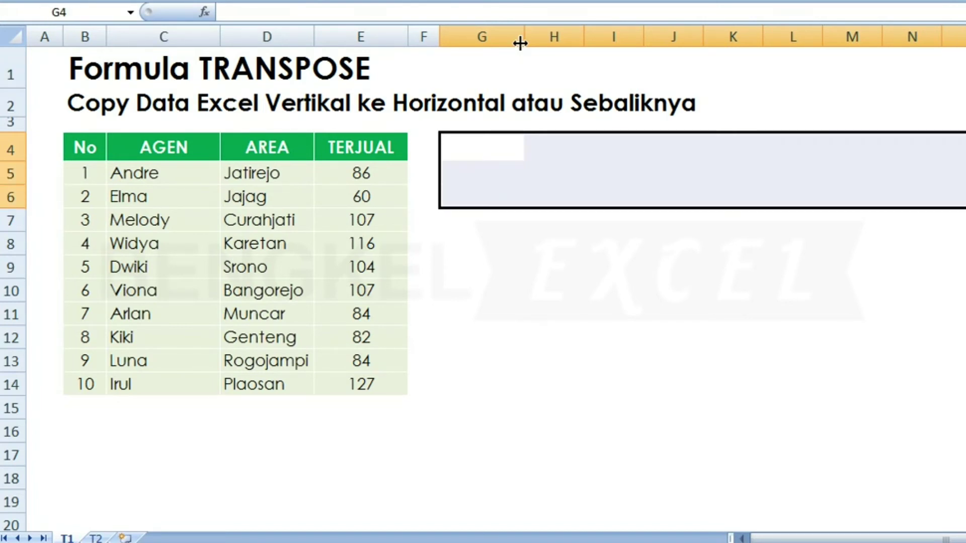
{"action": "type", "text": "=TR"}
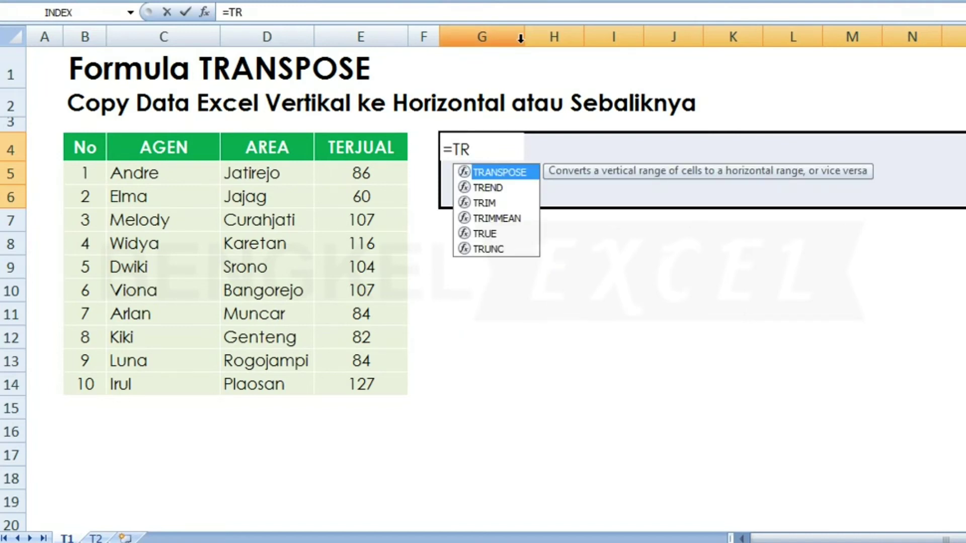
{"action": "key", "text": "Tab"}
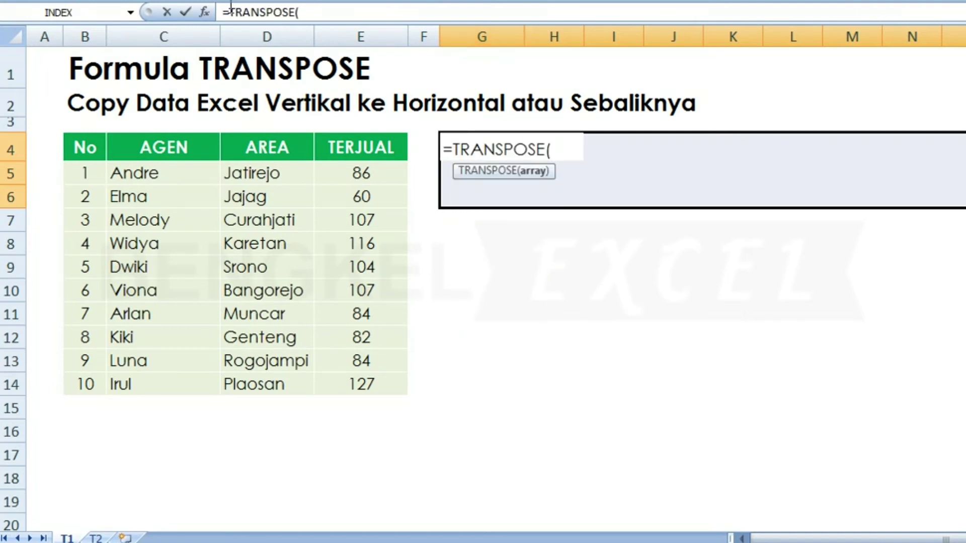
{"action": "mouse_move", "coordinate": [138, 149]}
{"action": "left_mouse_down"}
{"action": "mouse_move", "coordinate": [306, 260]}
{"action": "mouse_move", "coordinate": [343, 389]}
{"action": "left_mouse_up"}
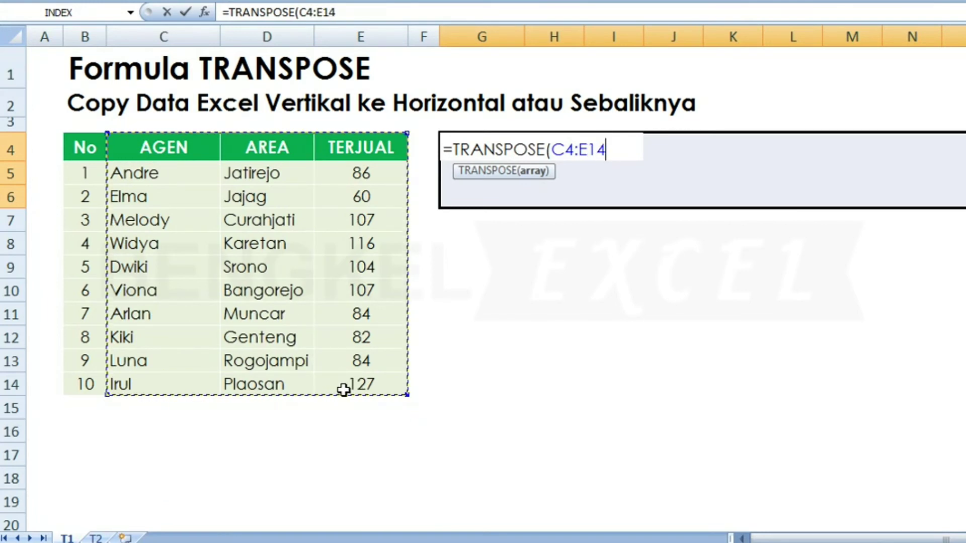
{"action": "type", "text": ")"}
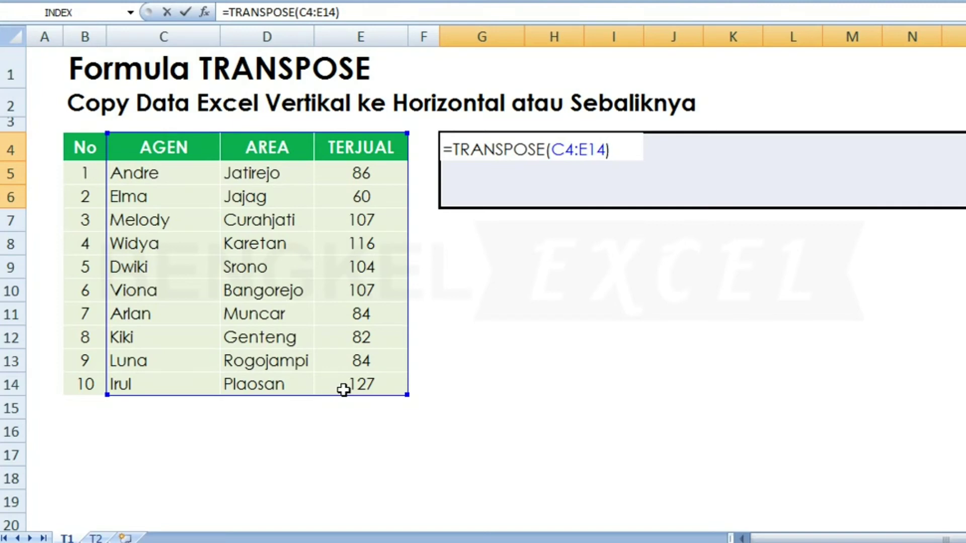
{"action": "key", "text": "ctrl+shift+Return"}
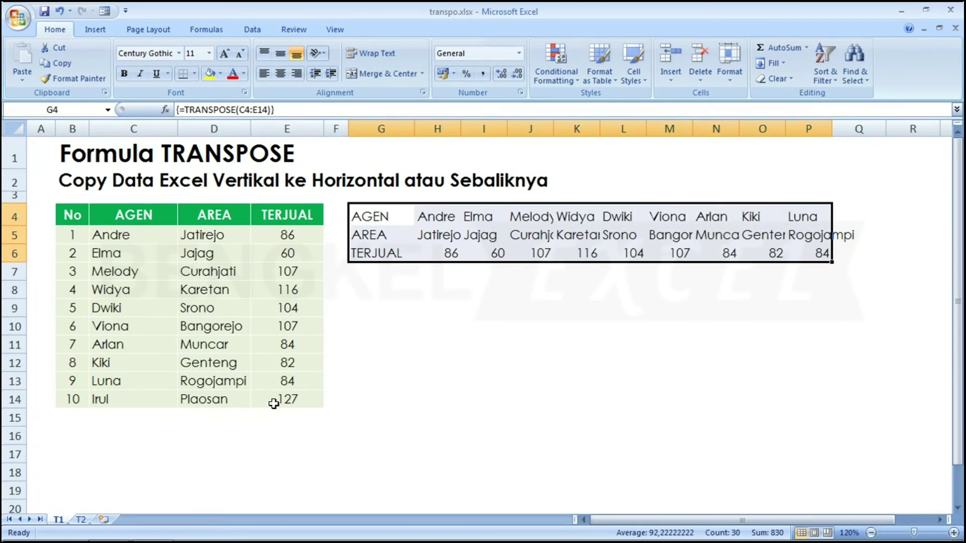
{"action": "key", "text": "Left"}
{"action": "key", "text": "Left"}
Change E5's TERJUAL value from 86 to 90 and check the transposed copy.
{"action": "key", "text": "Down"}
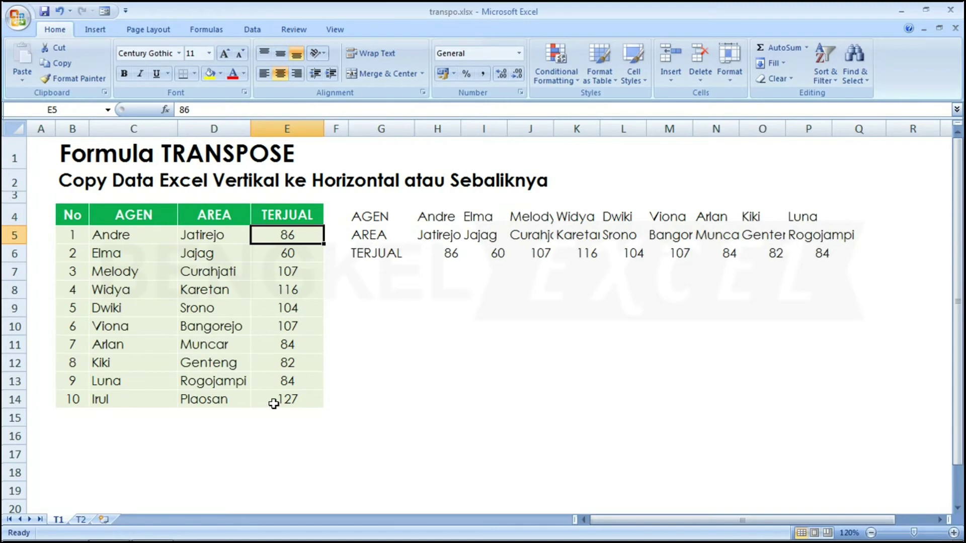
{"action": "type", "text": "90"}
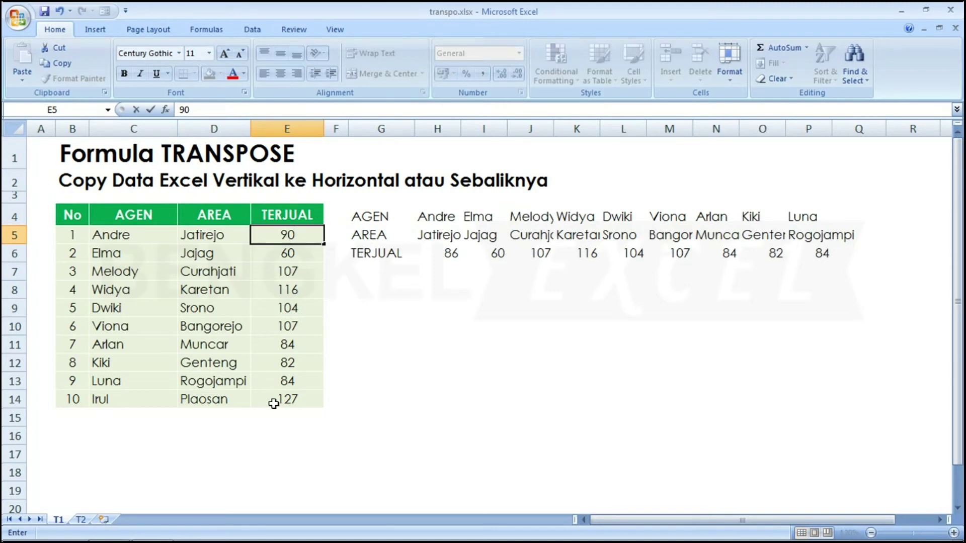
{"action": "key", "text": "Return"}
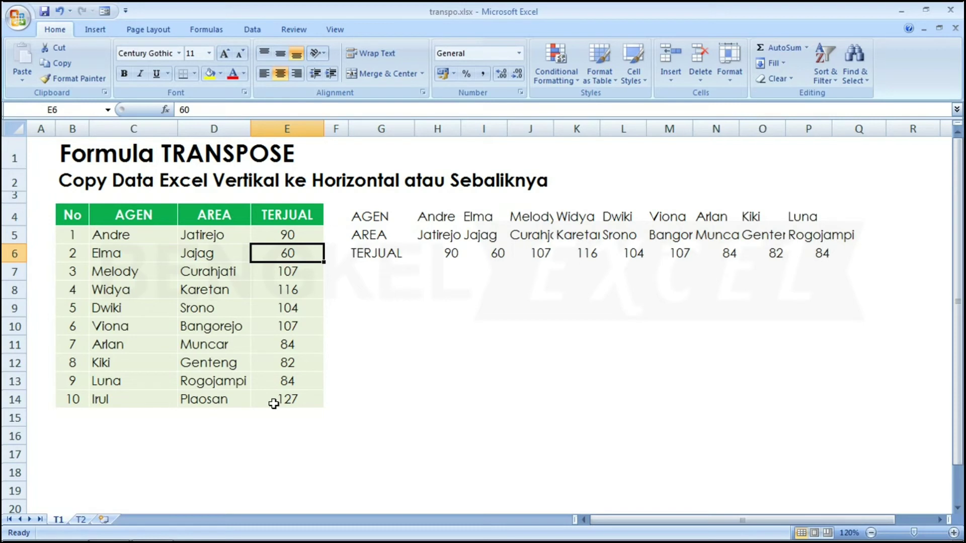
{"action": "key", "text": "Right"}
{"action": "key", "text": "Right"}
{"action": "key", "text": "Up"}
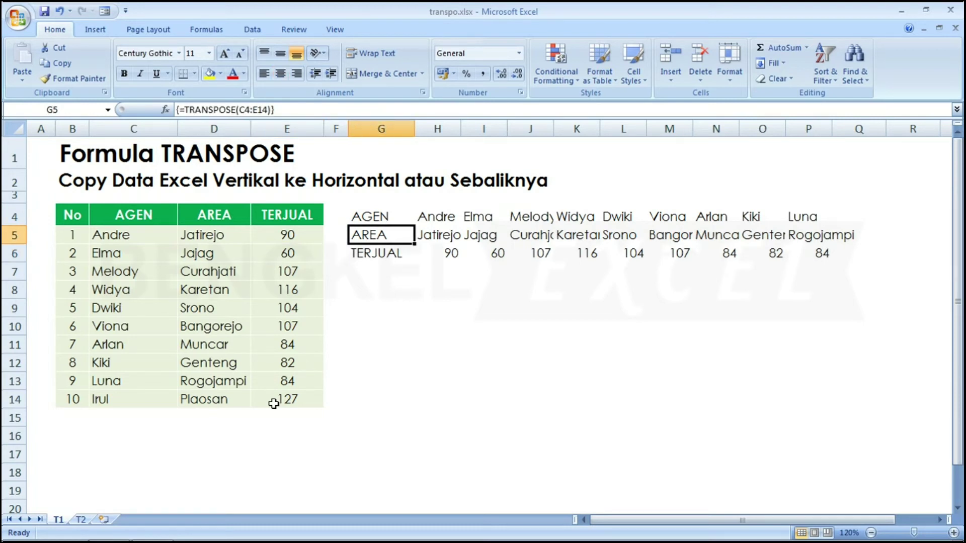
{"action": "key", "text": "Down"}
{"action": "key", "text": "Left"}
{"action": "key", "text": "Left"}
Change E7 from 107 to 98 and select the header cells G4:G6.
{"action": "key", "text": "Down"}
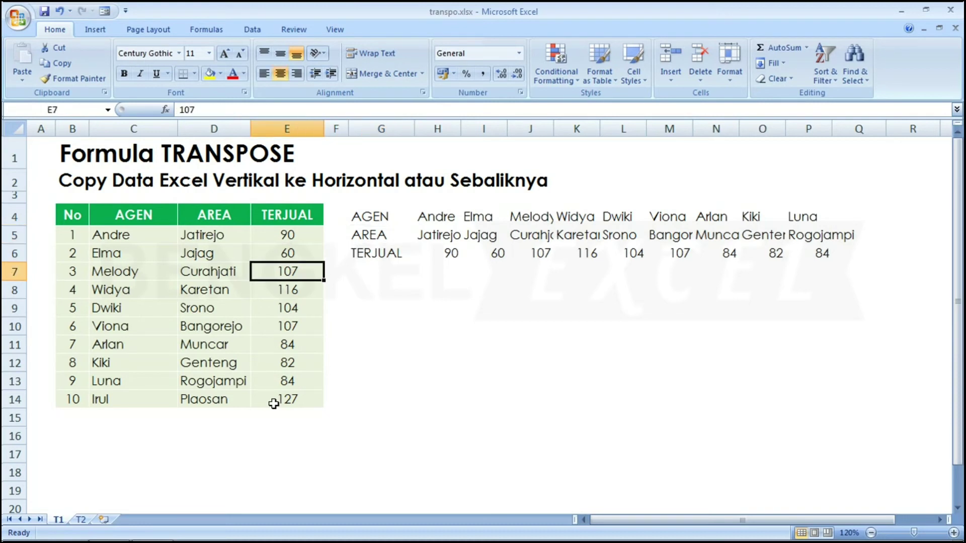
{"action": "type", "text": "98"}
{"action": "key", "text": "Return"}
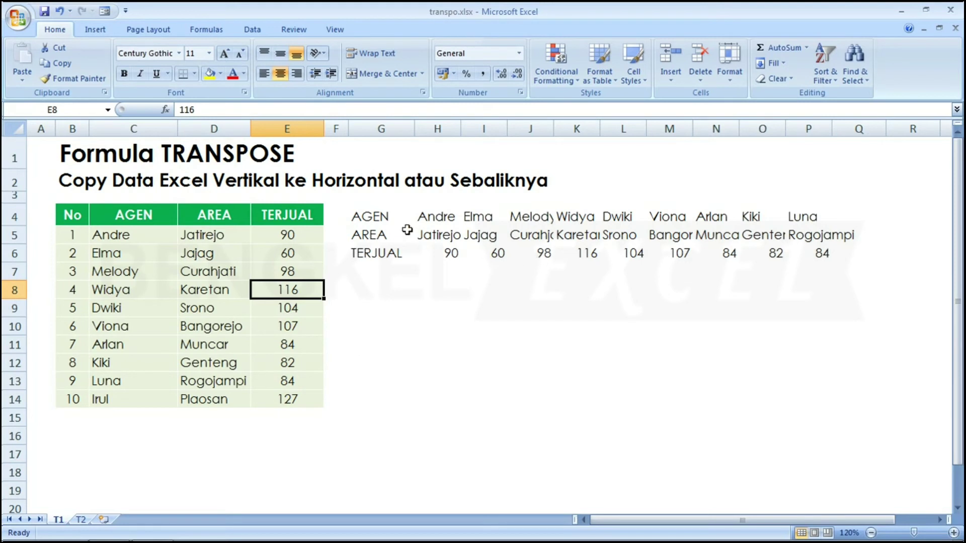
{"action": "left_click_drag", "start_coordinate": [376, 217], "coordinate": [372, 249]}
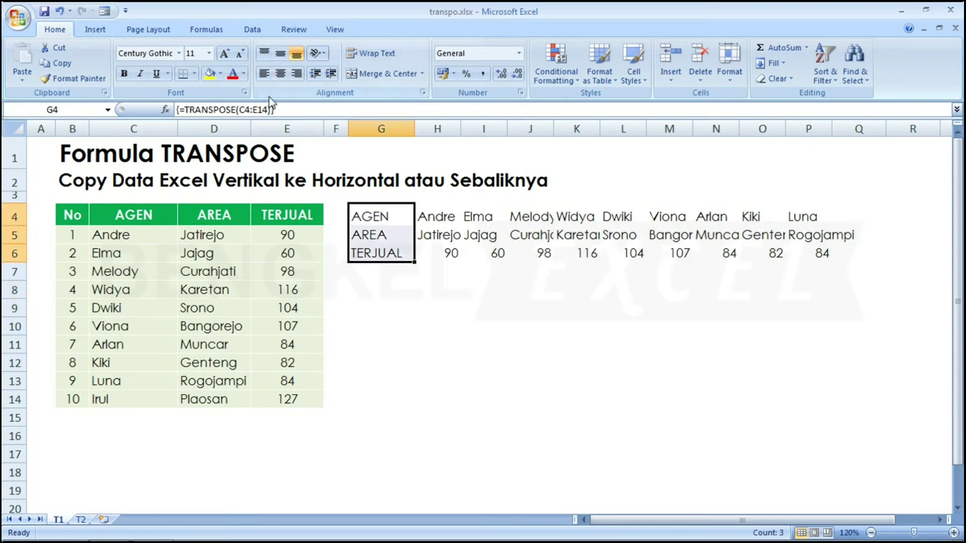
Give header cells G4:G6 an olive-green fill with bold white text.
{"action": "left_click", "coordinate": [221, 73]}
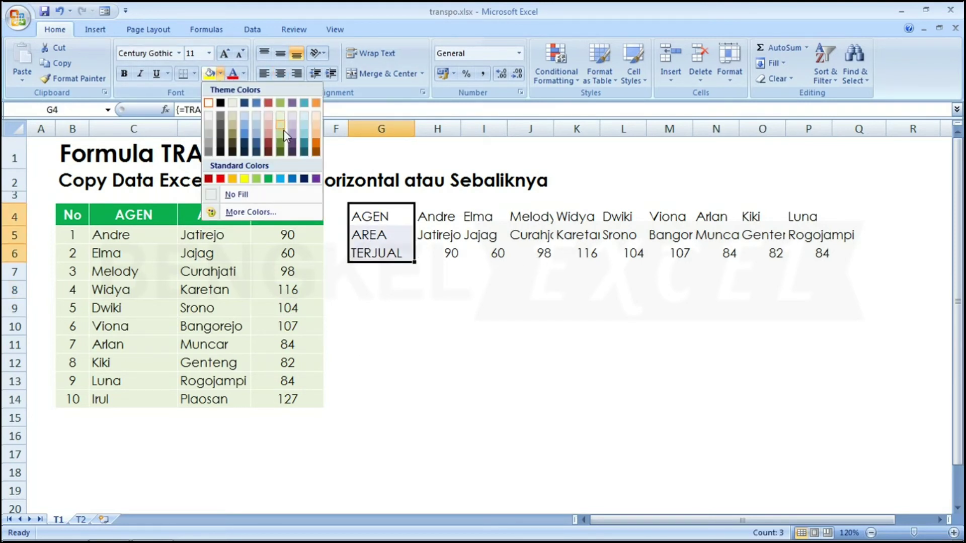
{"action": "left_click", "coordinate": [280, 148]}
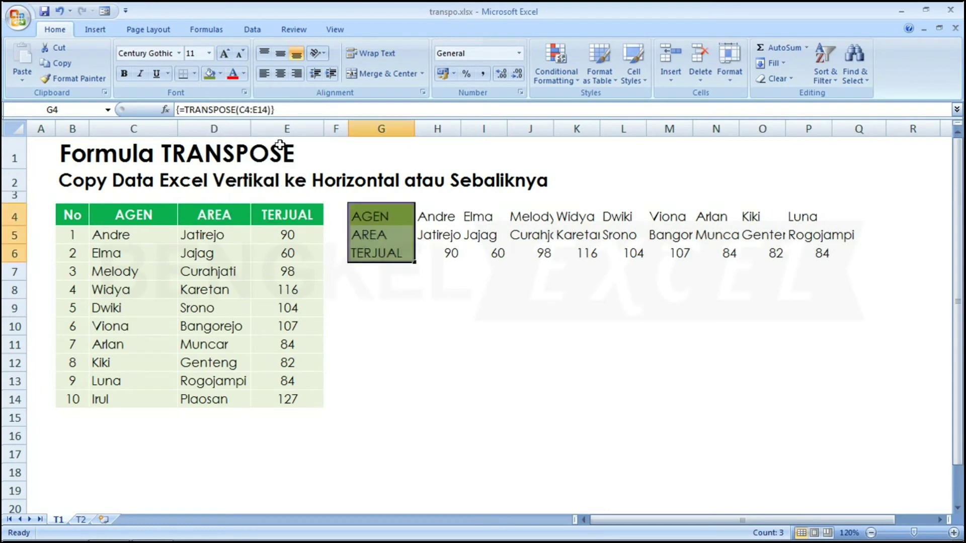
{"action": "left_click", "coordinate": [128, 73]}
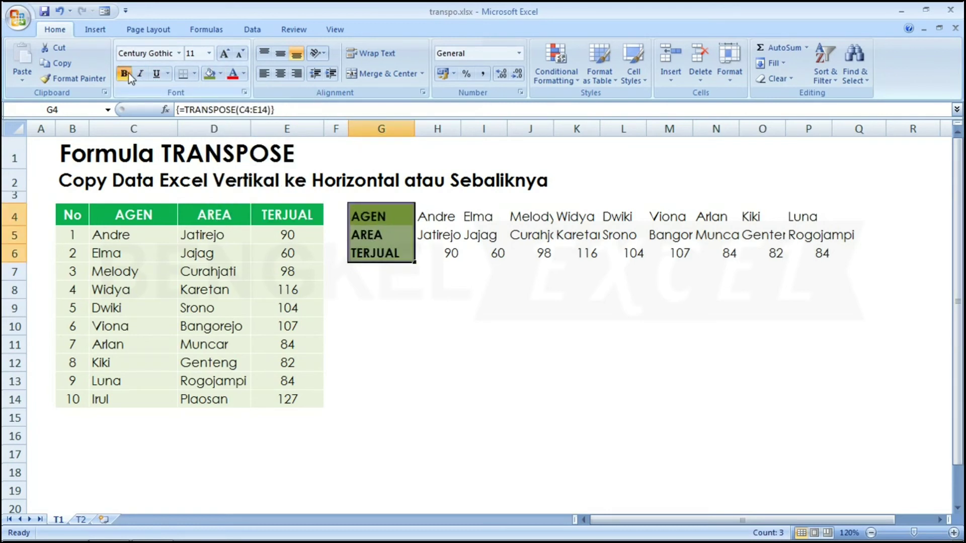
{"action": "left_click", "coordinate": [244, 73]}
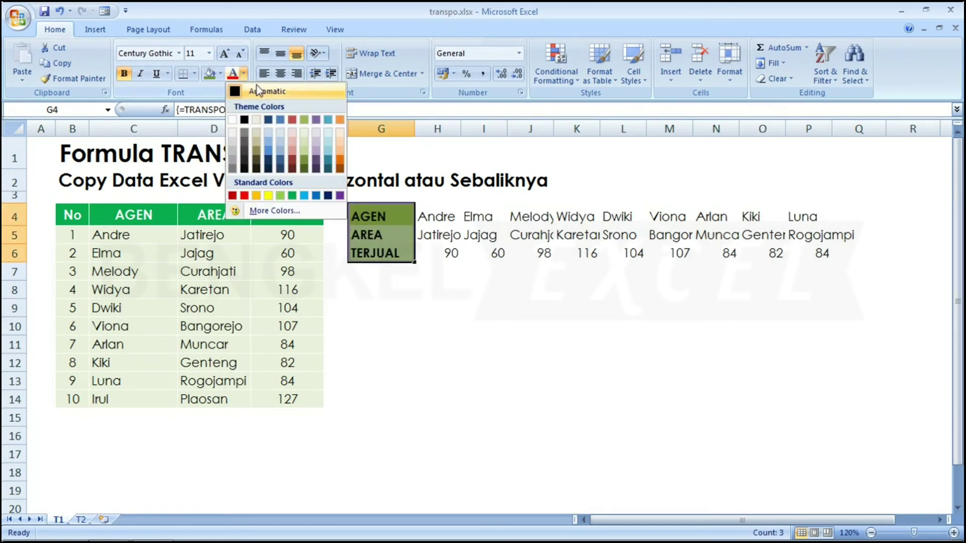
{"action": "left_click", "coordinate": [232, 120]}
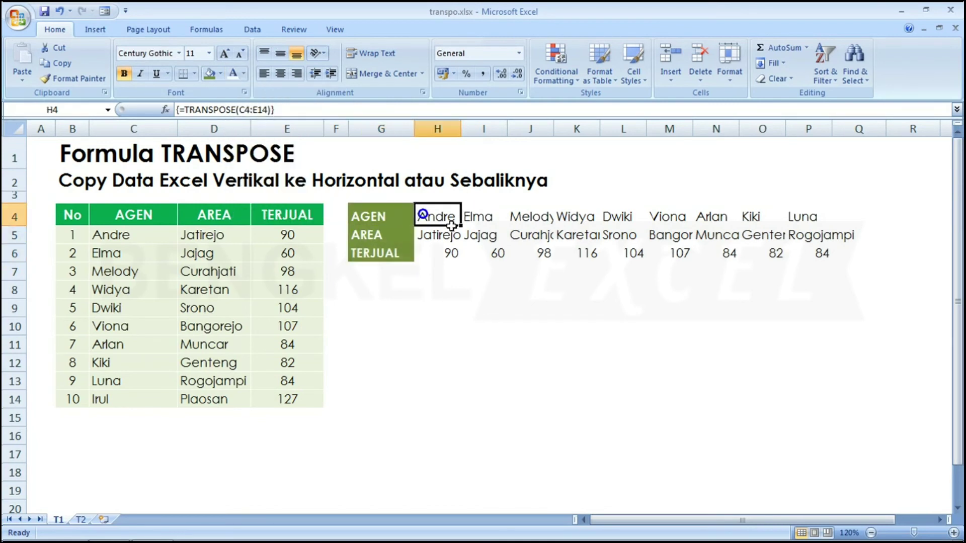
Fill the transposed data block H4:P6 pink.
{"action": "left_click_drag", "start_coordinate": [423, 215], "coordinate": [758, 234]}
{"action": "key", "text": "shift+Right"}
{"action": "key", "text": "shift+Right"}
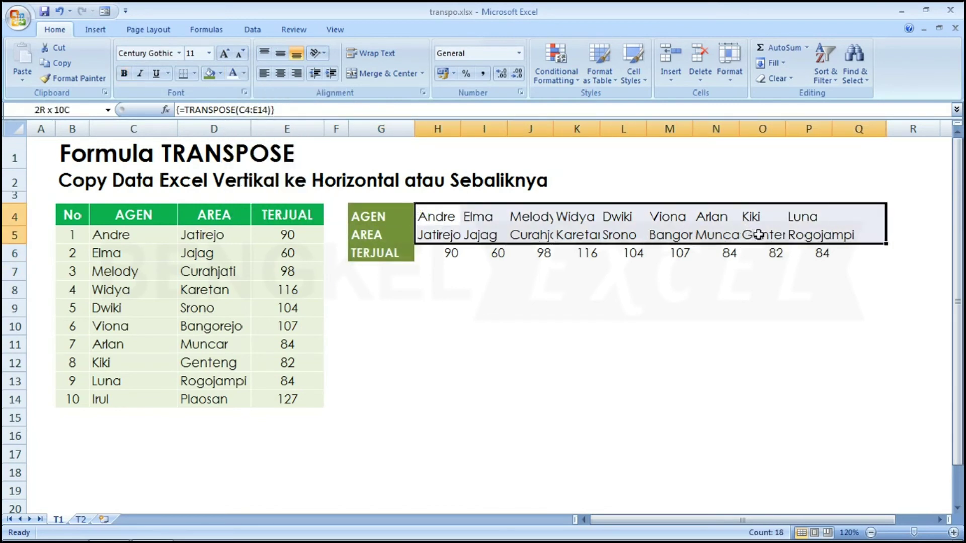
{"action": "left_click_drag", "start_coordinate": [758, 234], "coordinate": [818, 253]}
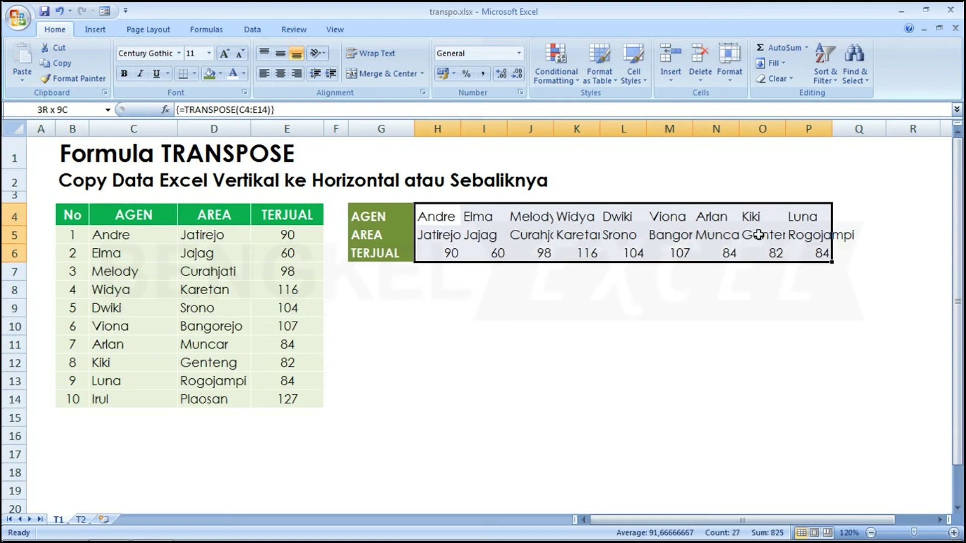
{"action": "left_click", "coordinate": [219, 75]}
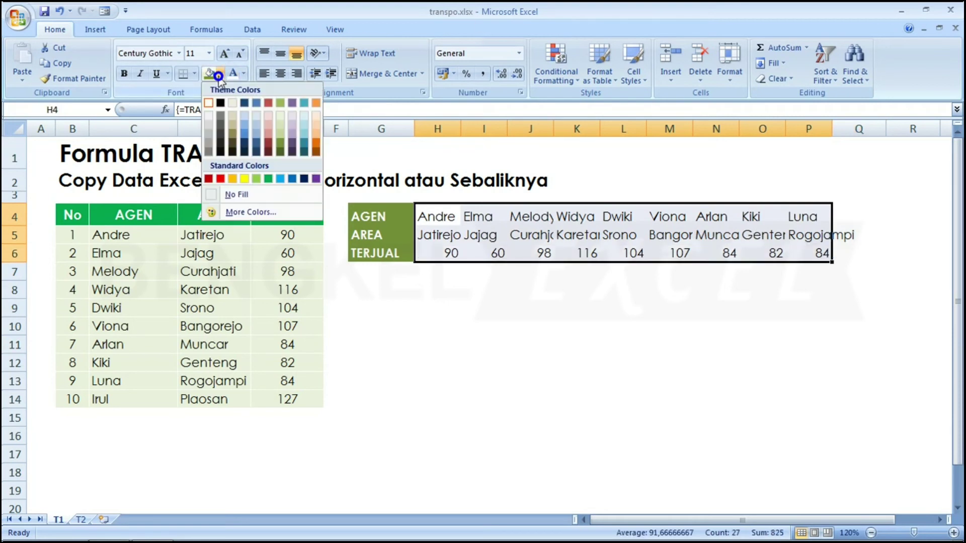
{"action": "left_click", "coordinate": [273, 116]}
{"action": "left_click", "coordinate": [424, 305]}
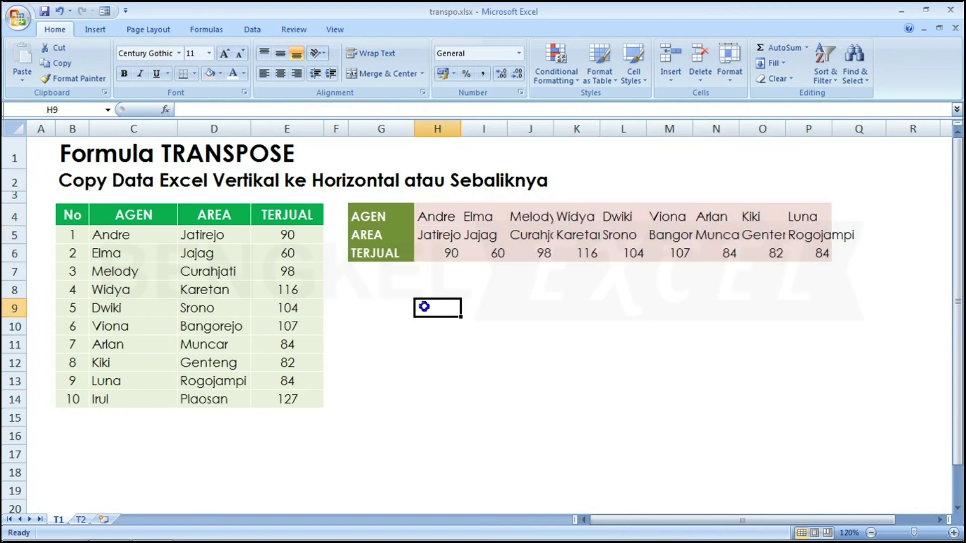
Widen columns H through P.
{"action": "left_click", "coordinate": [438, 127]}
{"action": "left_click_drag", "start_coordinate": [437, 128], "coordinate": [856, 128]}
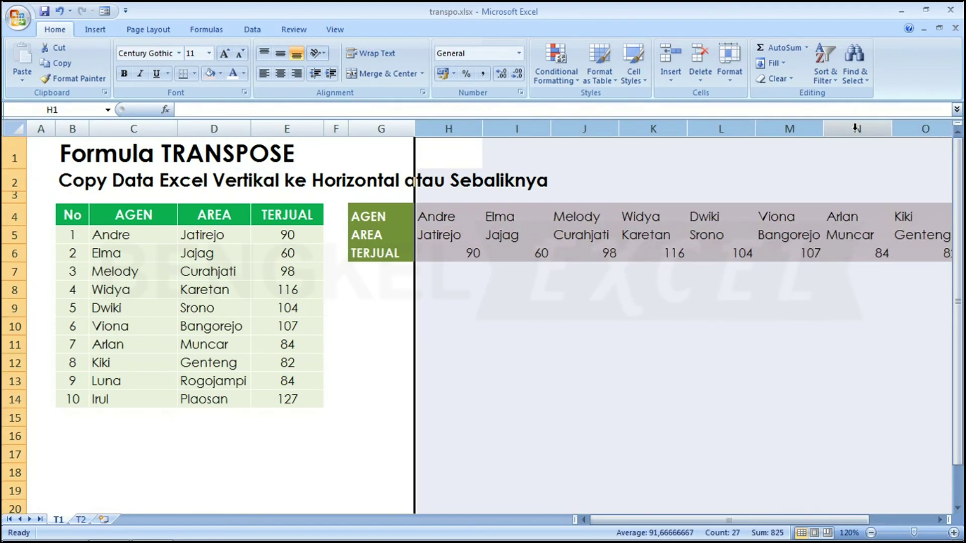
{"action": "left_click", "coordinate": [603, 379]}
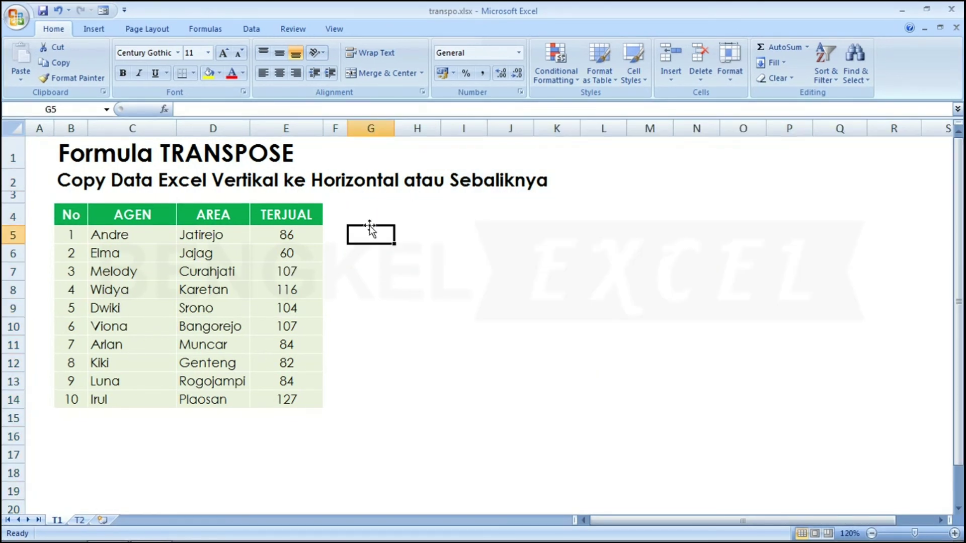
Select G4:P6, enter =TRANSPOSE(C4:E14) with plain Enter, and widen column G to show #VALUE!
{"action": "left_click_drag", "start_coordinate": [384, 214], "coordinate": [381, 213]}
{"action": "key", "text": "shift+Right"}
{"action": "key", "text": "shift+Right"}
{"action": "key", "text": "shift+Right"}
{"action": "key", "text": "shift+Down"}
{"action": "key", "text": "shift+Down"}
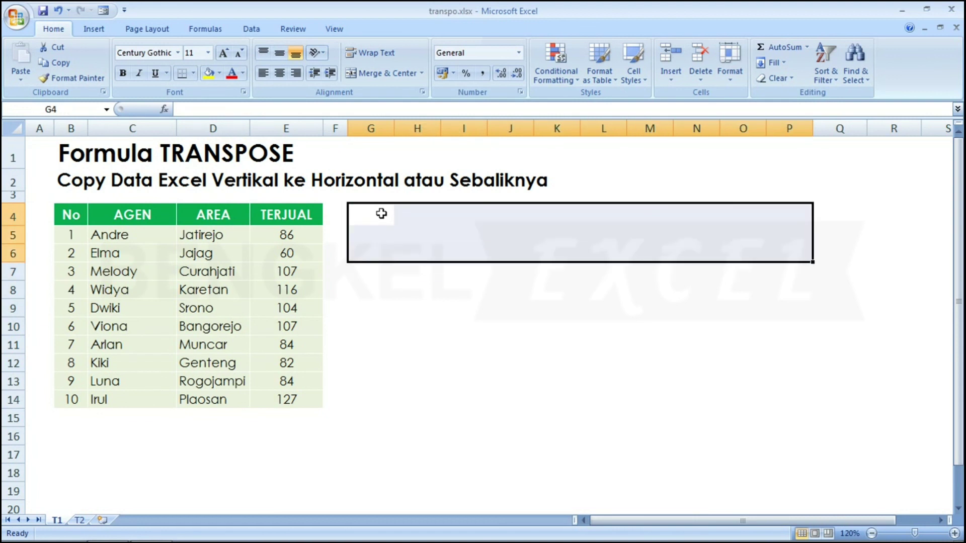
{"action": "type", "text": "=TRANSPOSE("}
{"action": "mouse_move", "coordinate": [132, 217]}
{"action": "left_mouse_down"}
{"action": "mouse_move", "coordinate": [266, 409]}
{"action": "mouse_move", "coordinate": [267, 401]}
{"action": "left_mouse_up"}
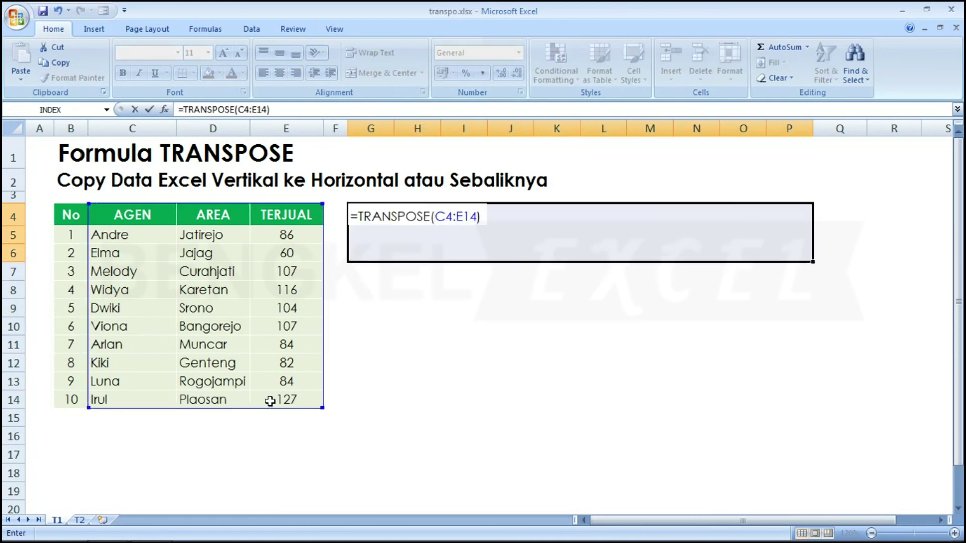
{"action": "key", "text": "Return"}
{"action": "left_click_drag", "start_coordinate": [394, 129], "coordinate": [411, 130]}
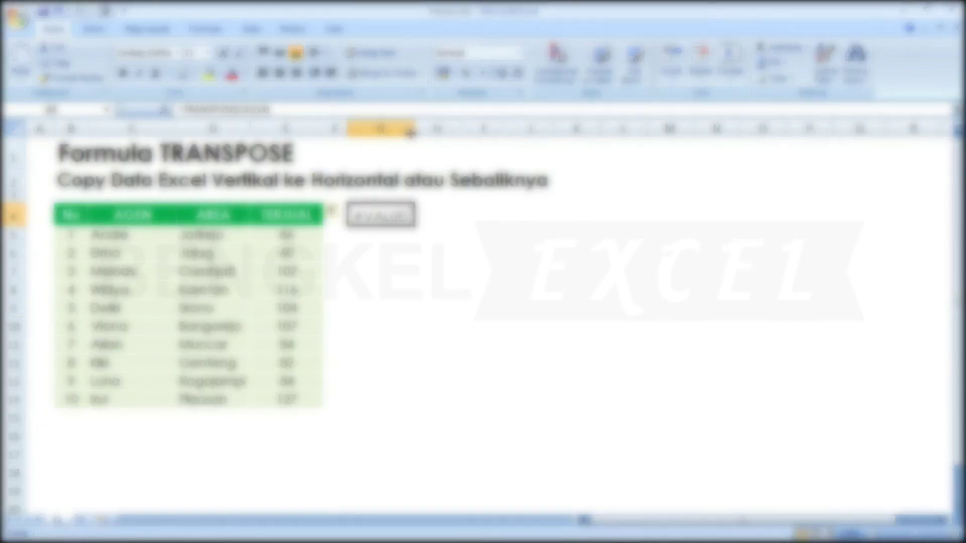